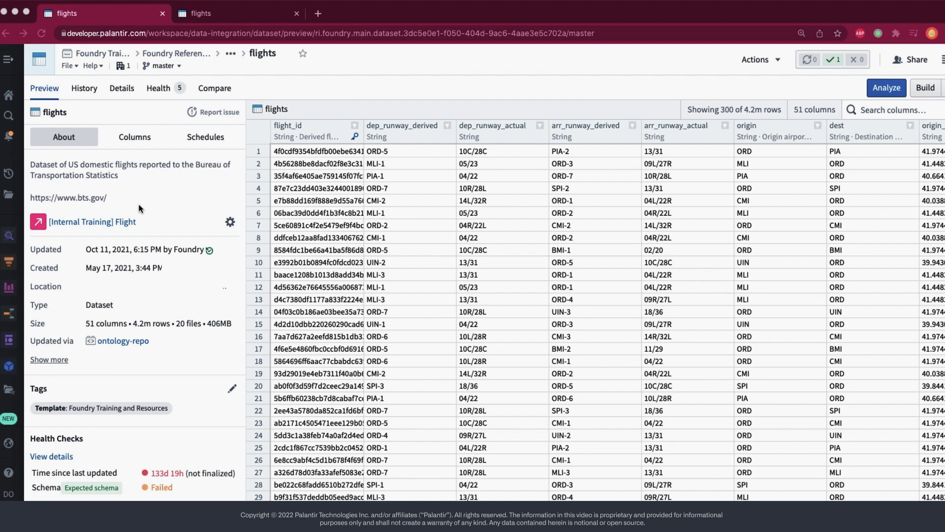
scroll(109, 433, down, 3)
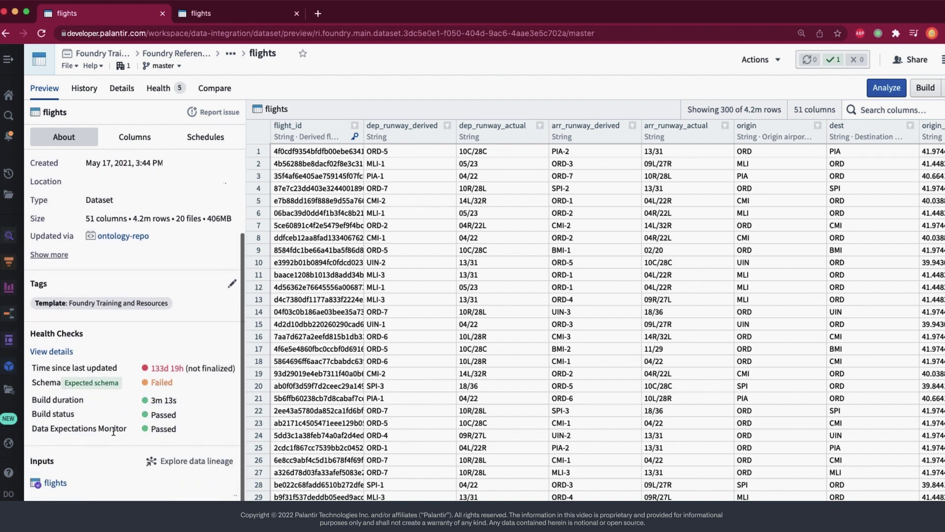
drag(84, 333, 28, 332)
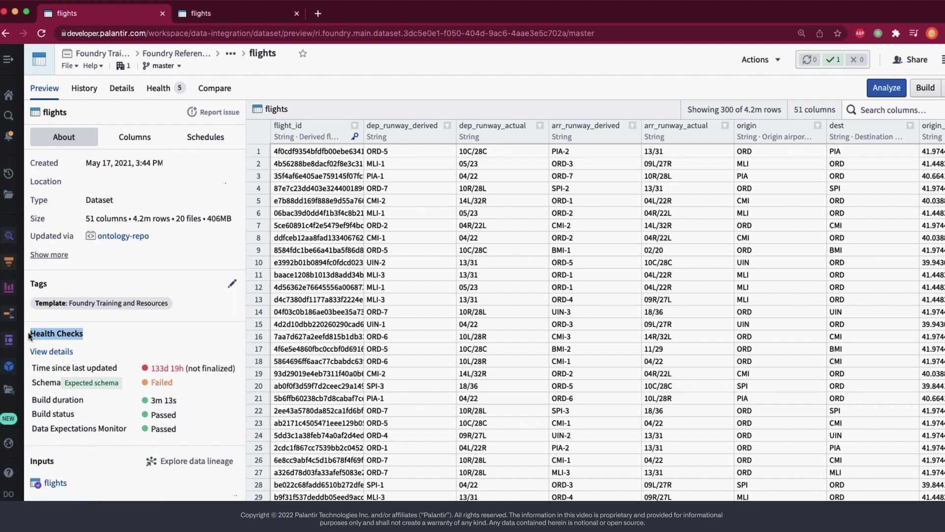
click(161, 334)
drag(32, 368, 123, 370)
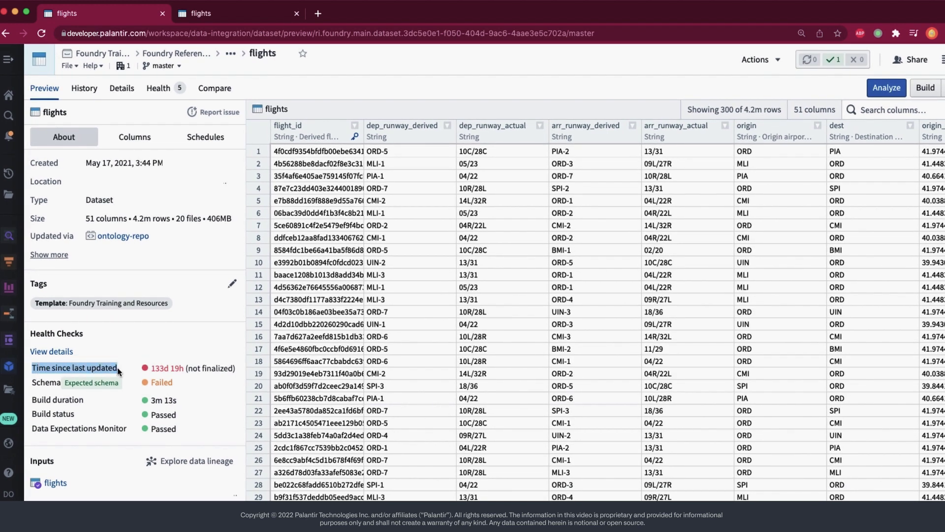
click(164, 351)
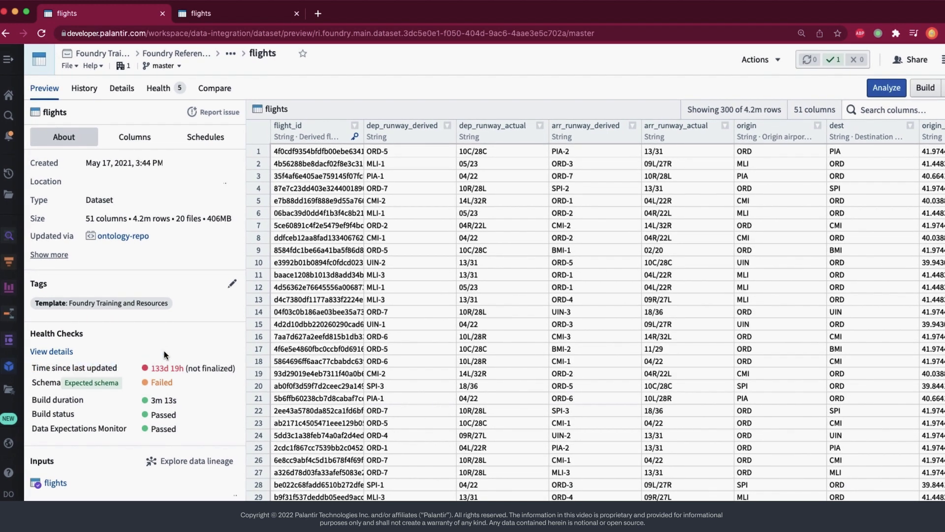
Open the flights dataset's health checks and expand Time since last updated, highlighting its 133d current value.
click(59, 353)
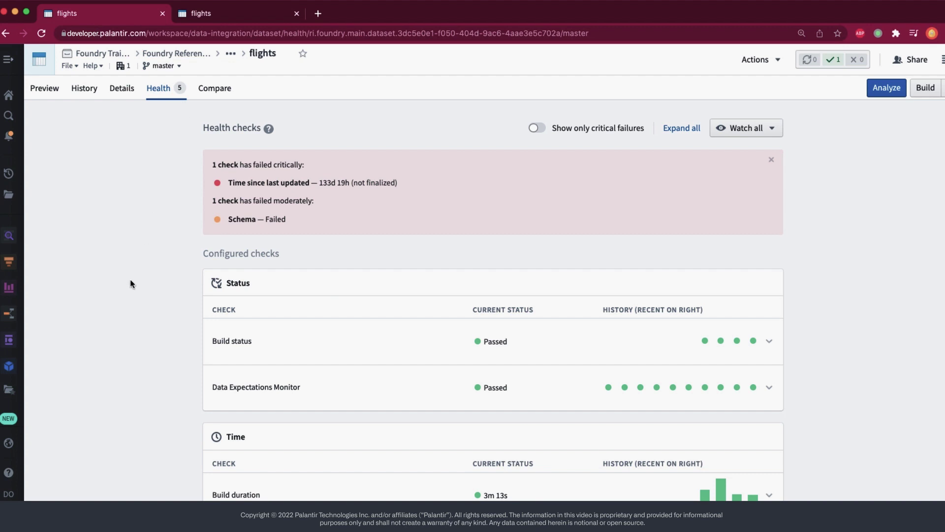
scroll(130, 280, down, 3)
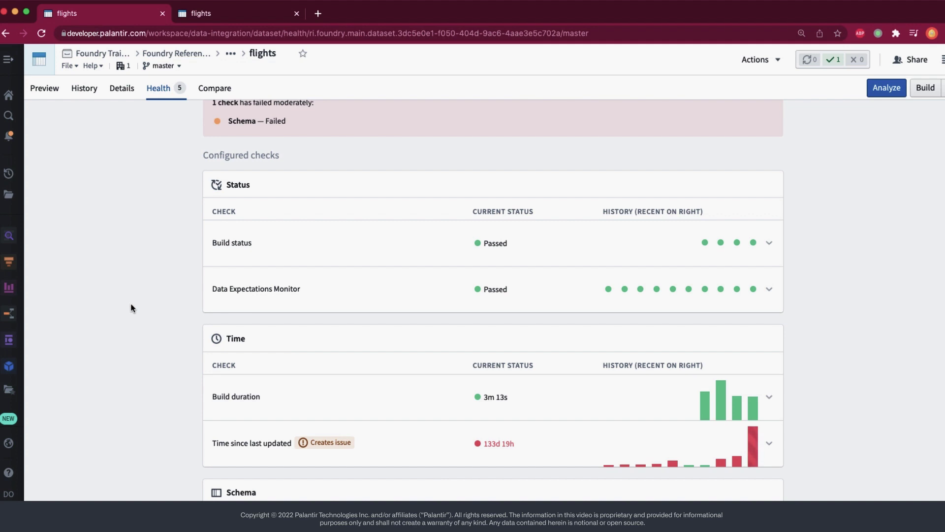
scroll(131, 309, down, 1)
click(414, 421)
scroll(413, 422, down, 3)
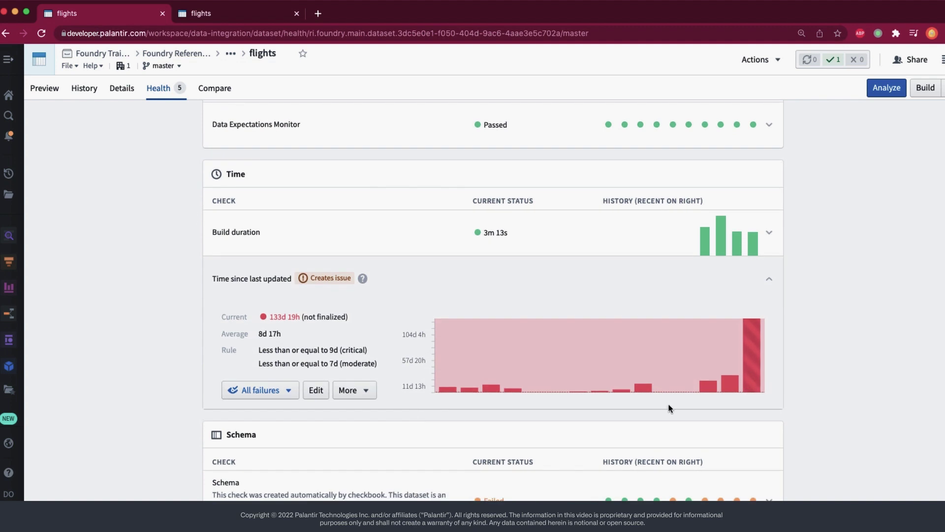
double_click(278, 317)
click(316, 390)
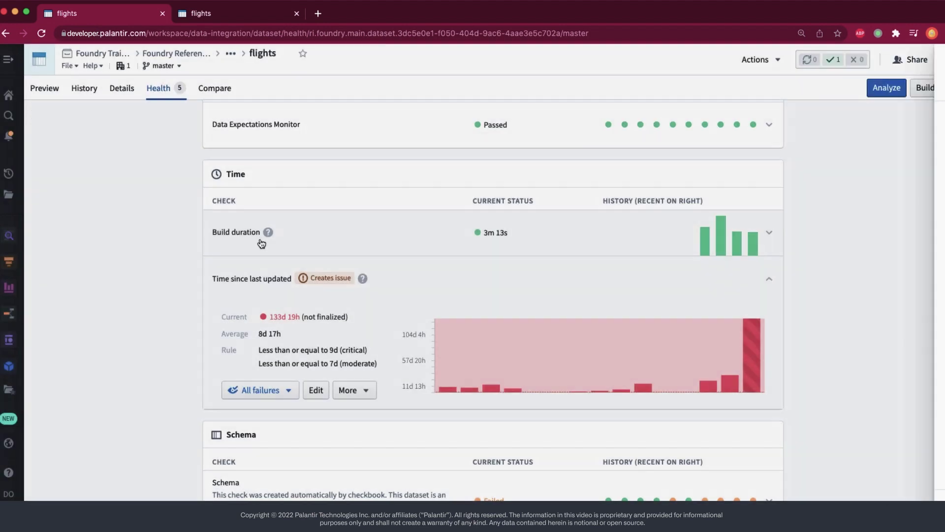
click(262, 244)
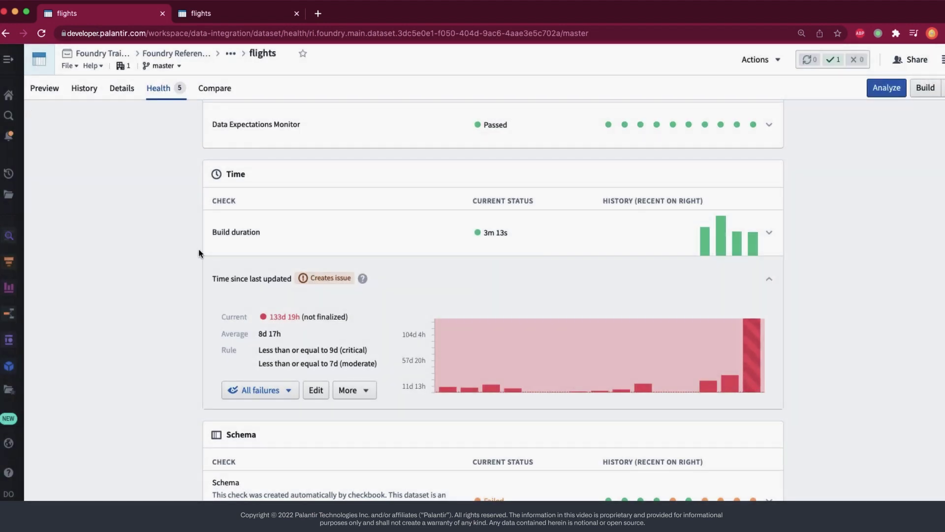
On the second flights dataset, create a Job status check from the Status checks list.
click(252, 17)
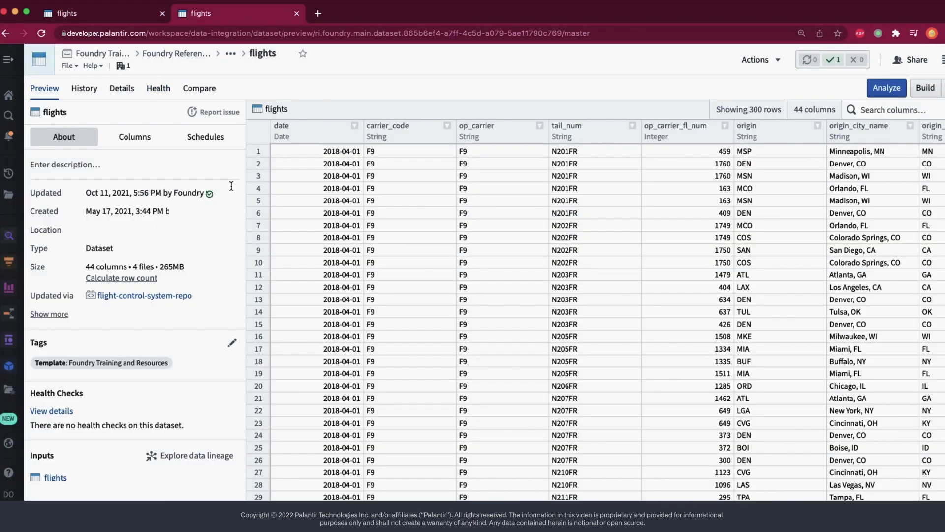
click(157, 88)
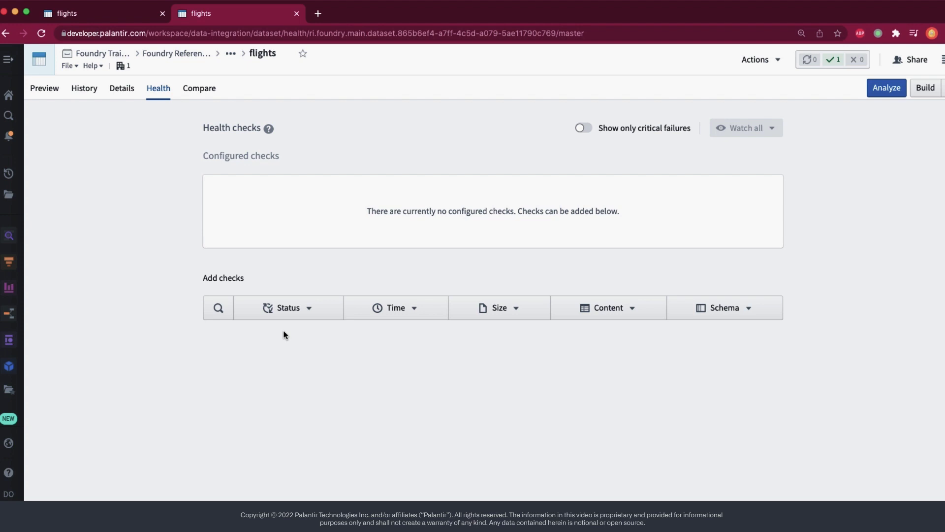
click(270, 307)
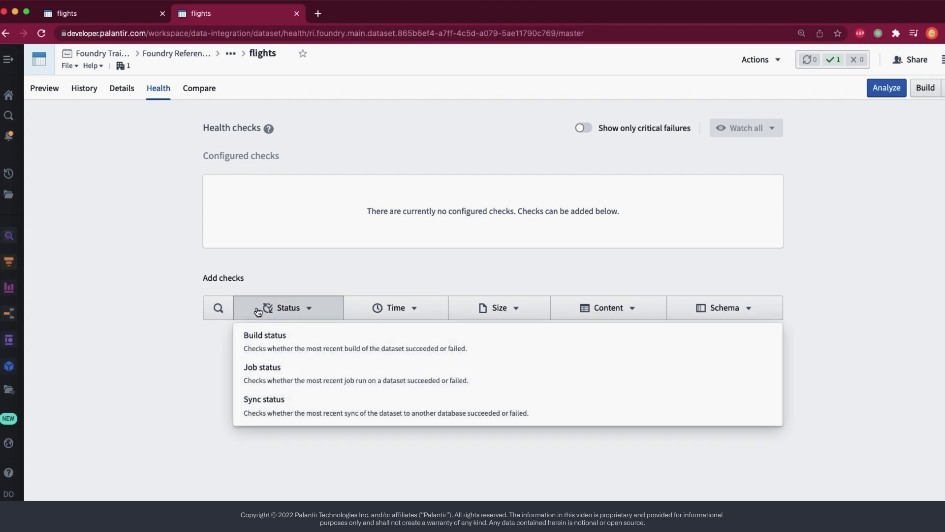
click(306, 375)
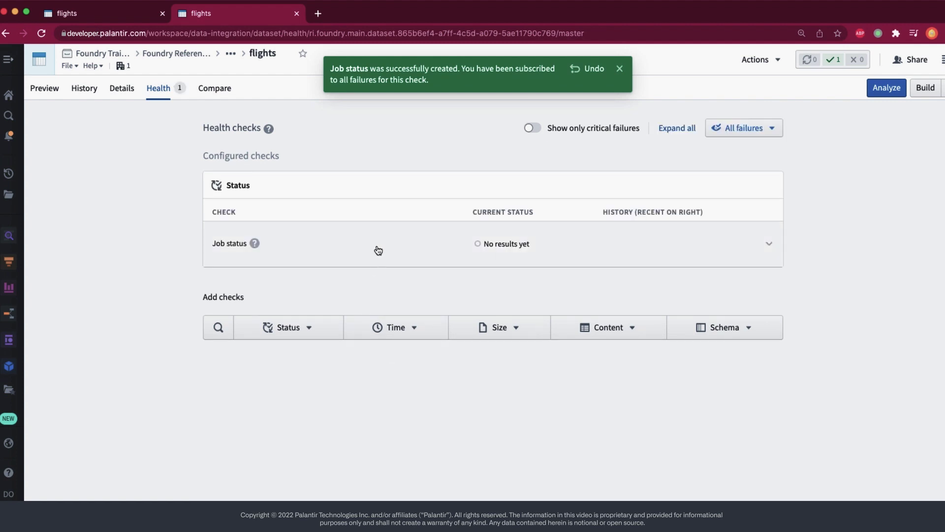
Add a Job status note saying the flights dataset is for training and builds should always succeed.
click(380, 244)
click(316, 324)
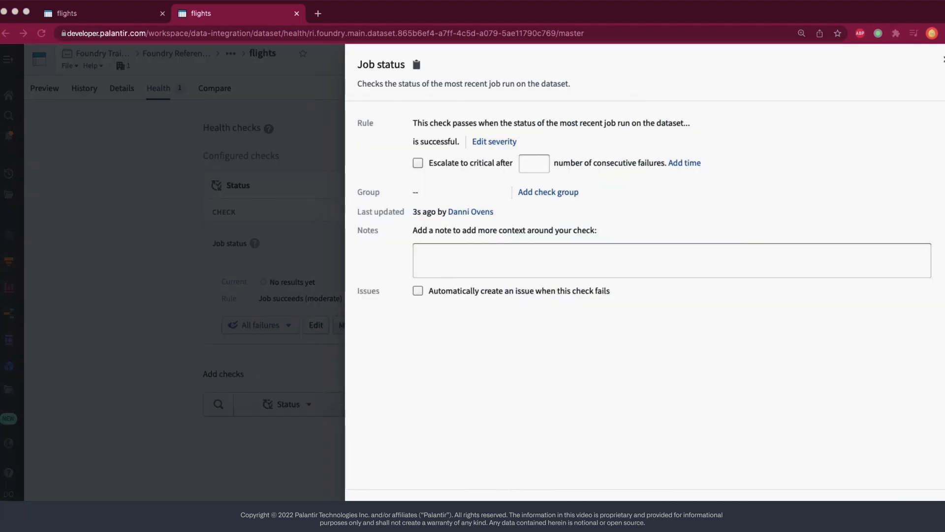
click(634, 259)
text(This flights dataset is used for training purposes and builds should always succeed)
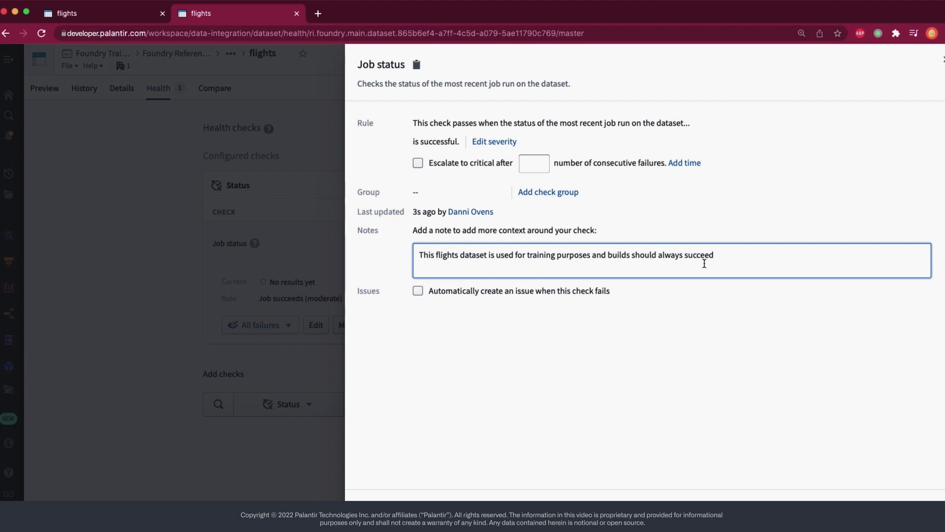
click(943, 59)
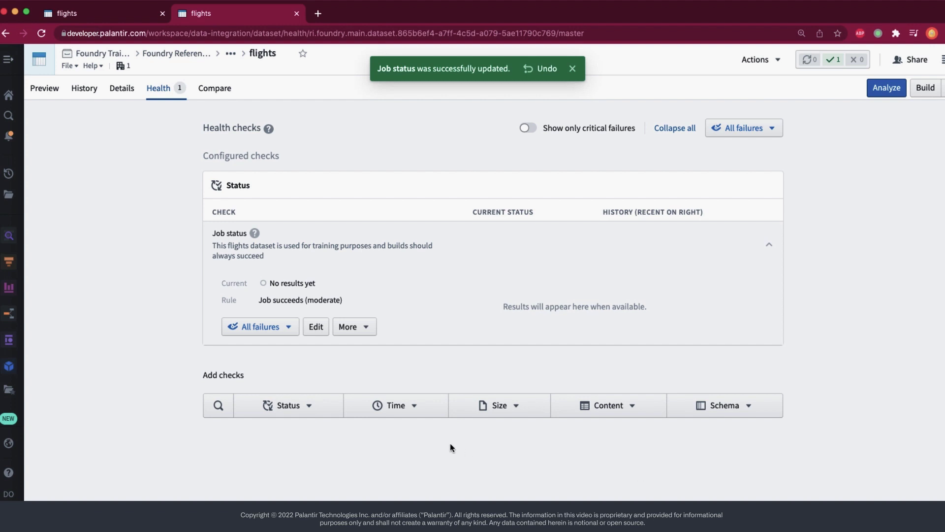
Enable Job status escalation to critical after 3 consecutive failures.
click(316, 327)
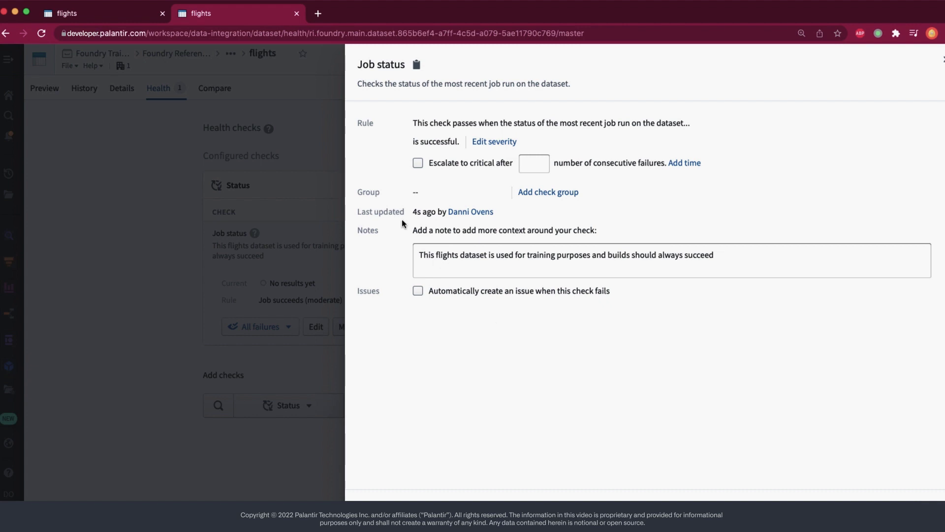
click(441, 163)
click(539, 160)
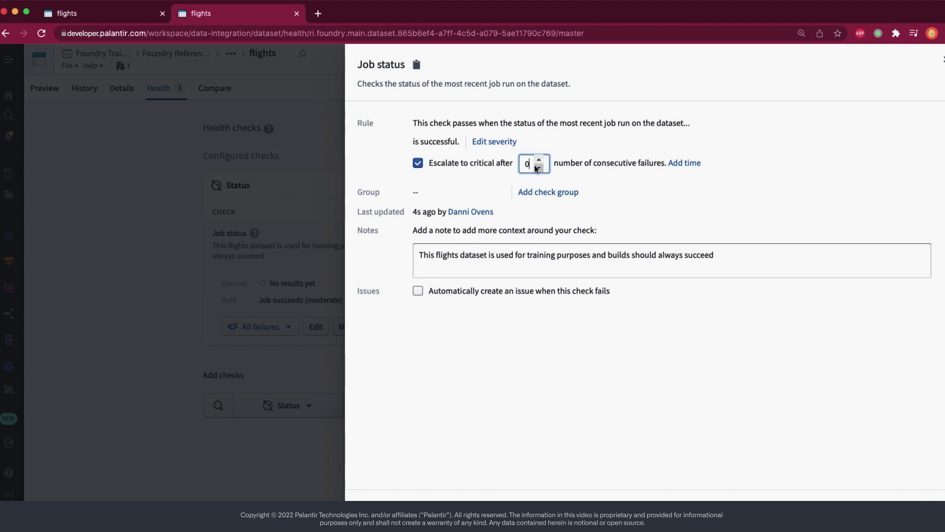
click(538, 160)
click(538, 160)
key(Escape)
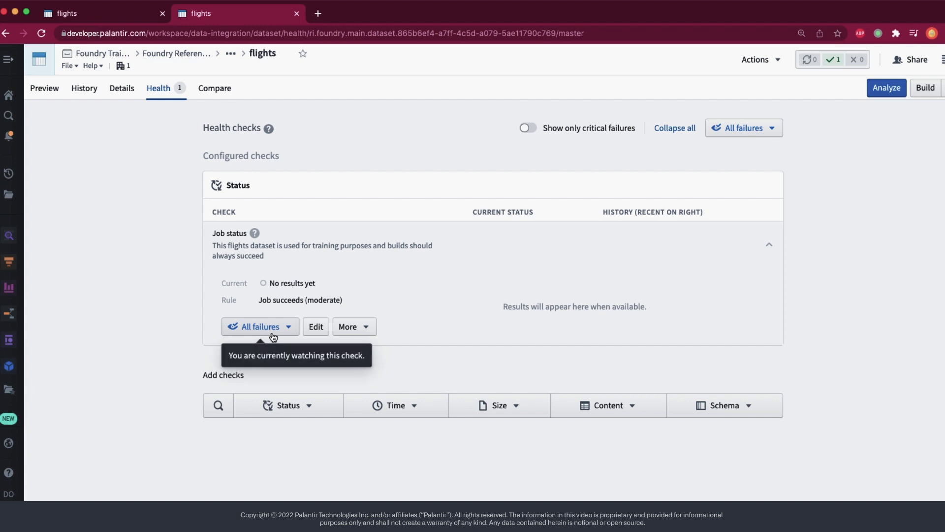
click(234, 330)
click(302, 373)
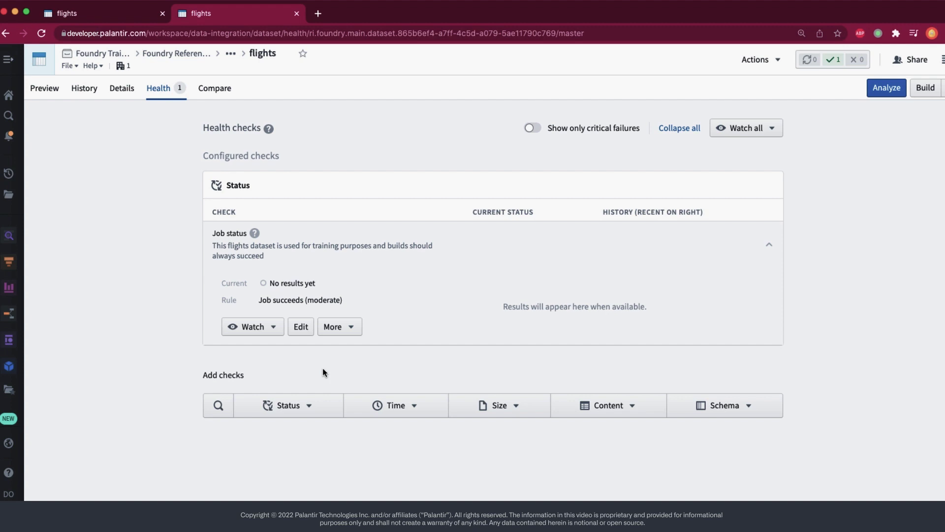
click(265, 329)
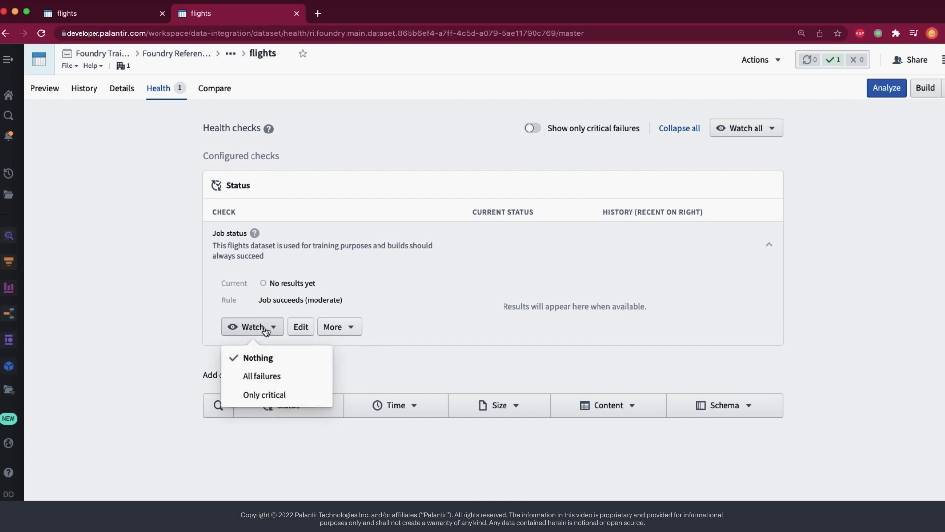
click(295, 384)
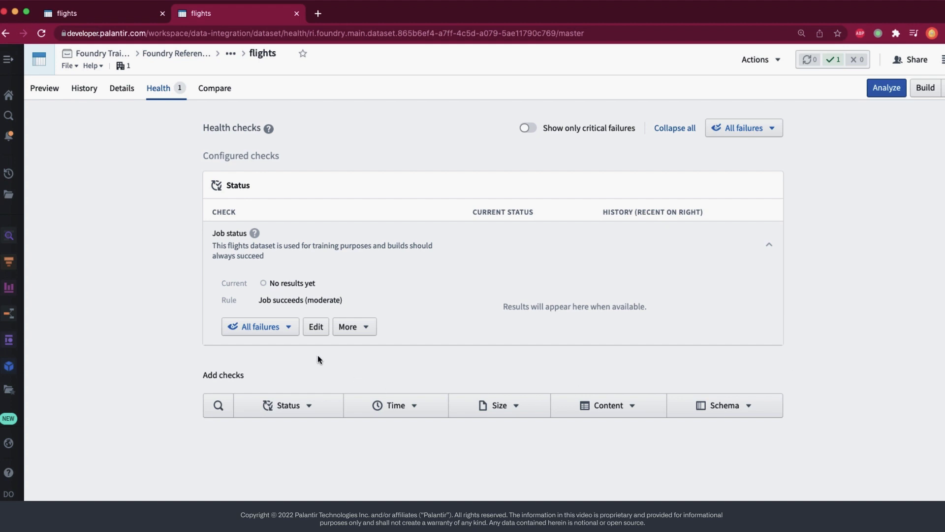
Turn on automatic issue creation when the Job status check fails, then save.
click(316, 326)
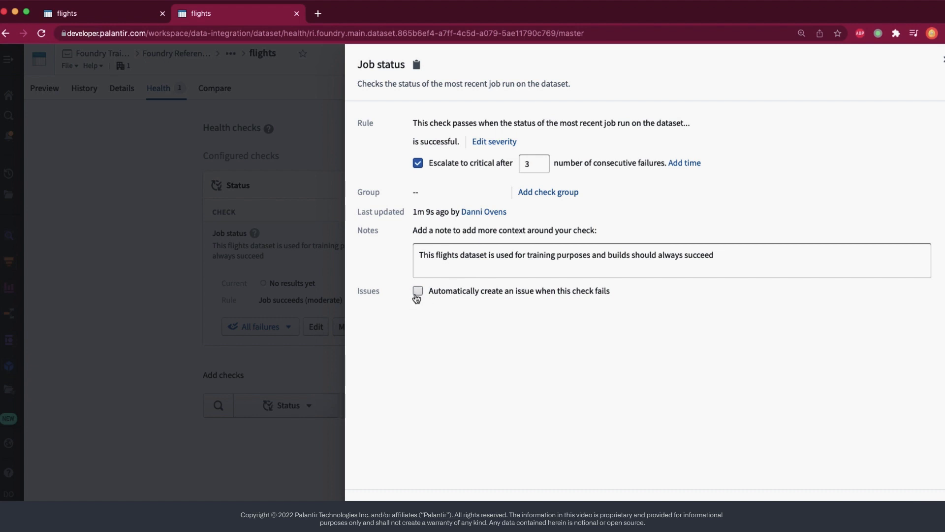
click(417, 291)
mouse_move(926, 316)
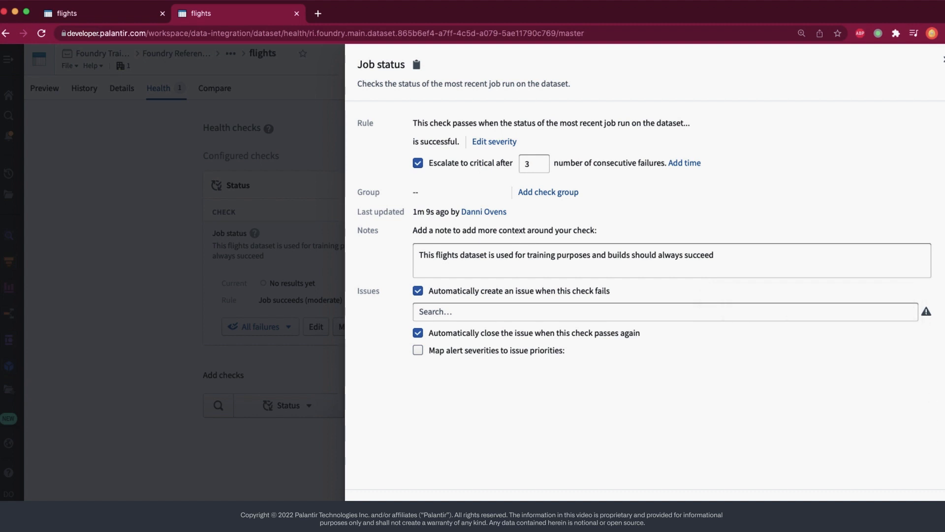
click(862, 476)
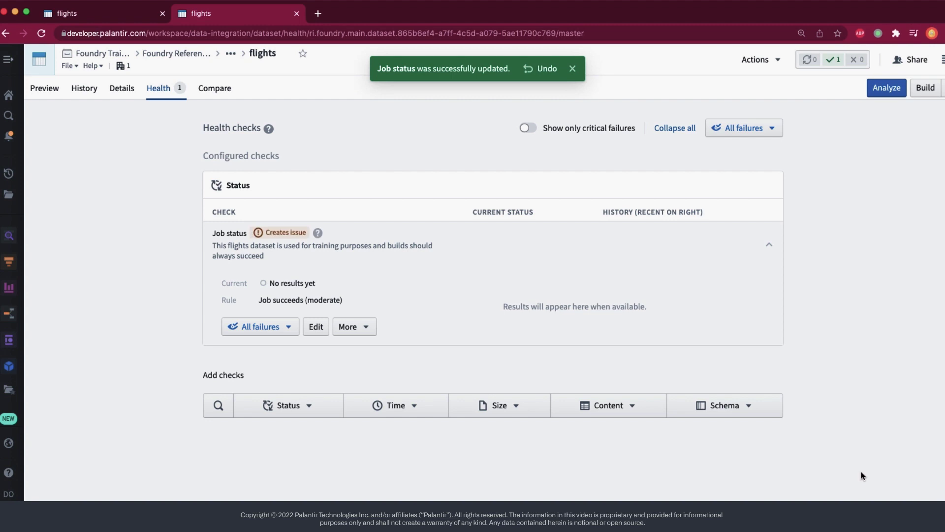